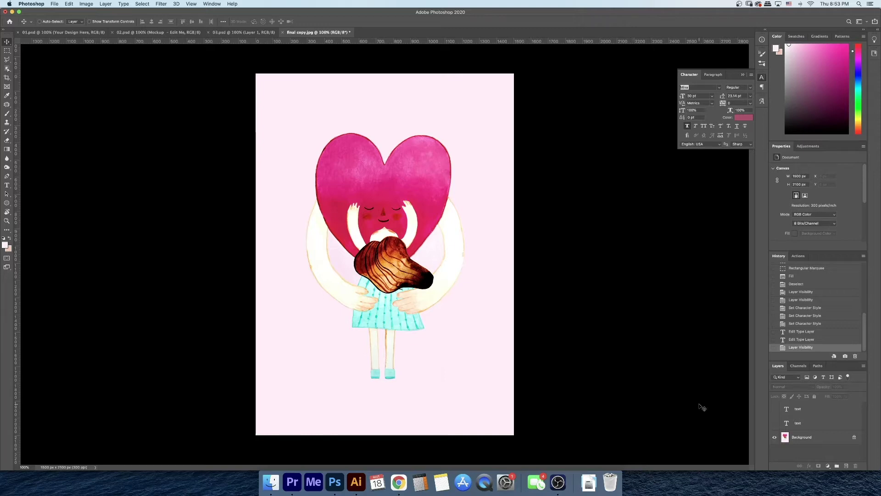
# - Show both hidden text layers and change the upper text above the heart to "mom,"
pyautogui.click(775, 409)
pyautogui.click(775, 423)
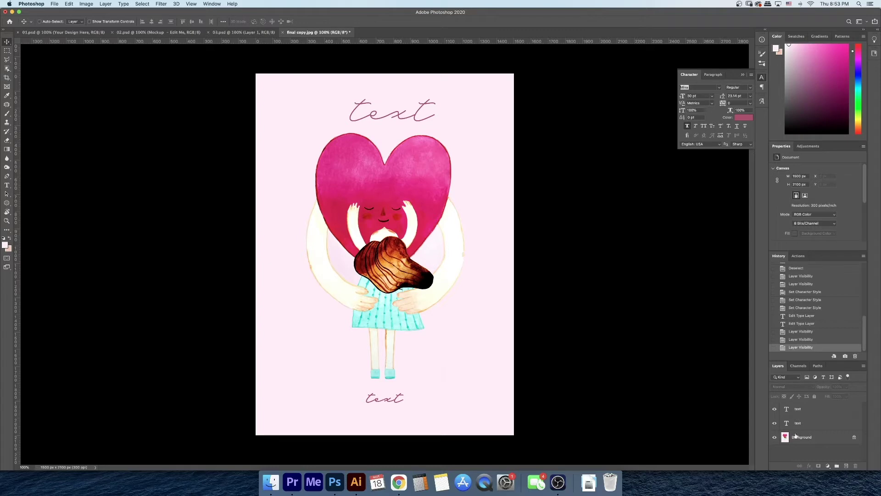
pyautogui.press('t')
pyautogui.doubleClick(359, 115)
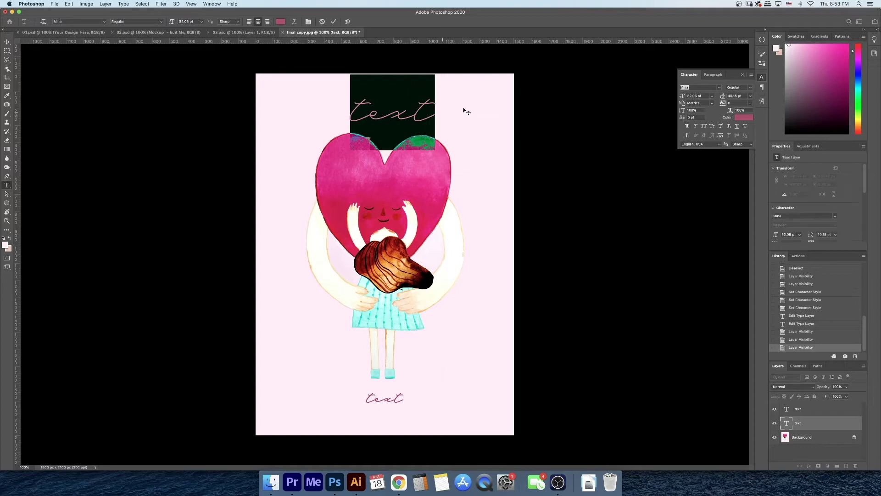
pyautogui.write('mom,')
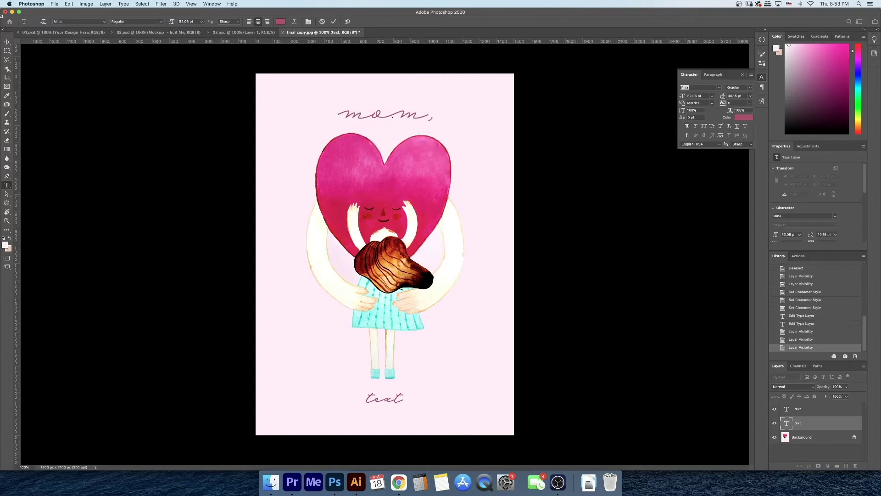
pyautogui.click(193, 233)
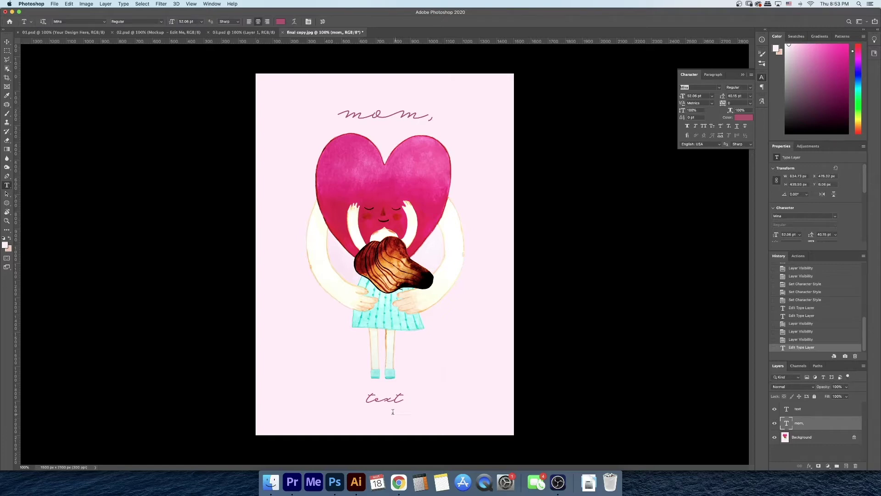
# - Change the lower text beneath the figure to "sending you a big hug!"
pyautogui.doubleClick(388, 398)
pyautogui.write('se')
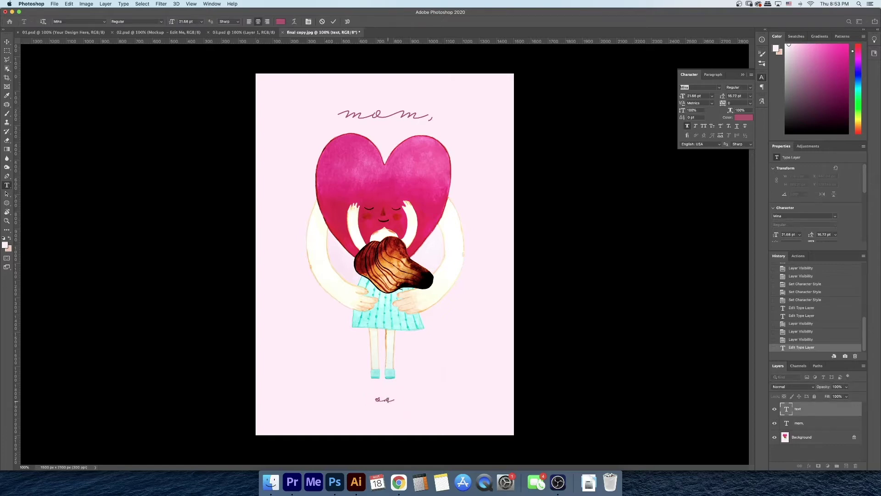
pyautogui.write('nding you a bi')
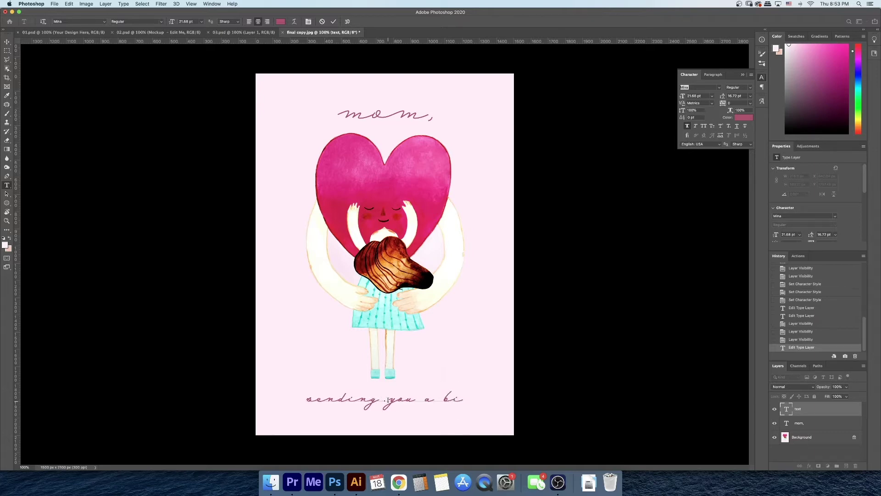
pyautogui.write('g hug!')
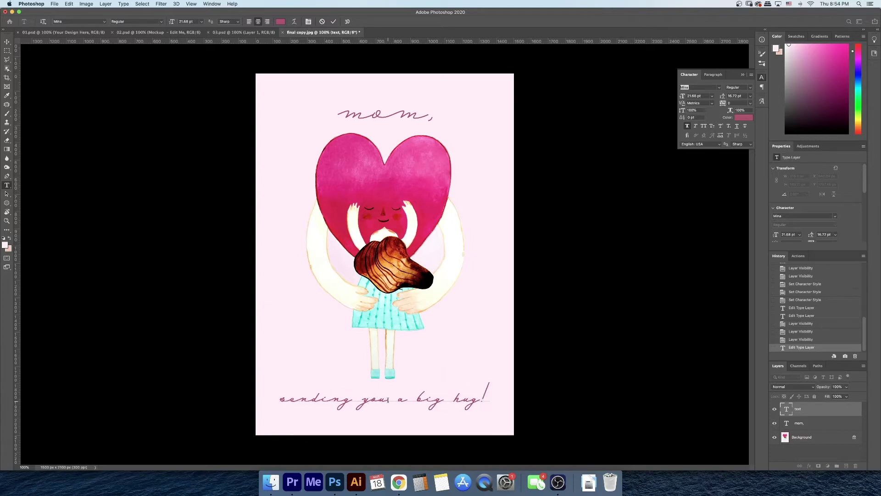
pyautogui.press('Escape')
pyautogui.press('v')
# - Save the card design as a JPEG copy in the Listing folder
pyautogui.press('super+s')
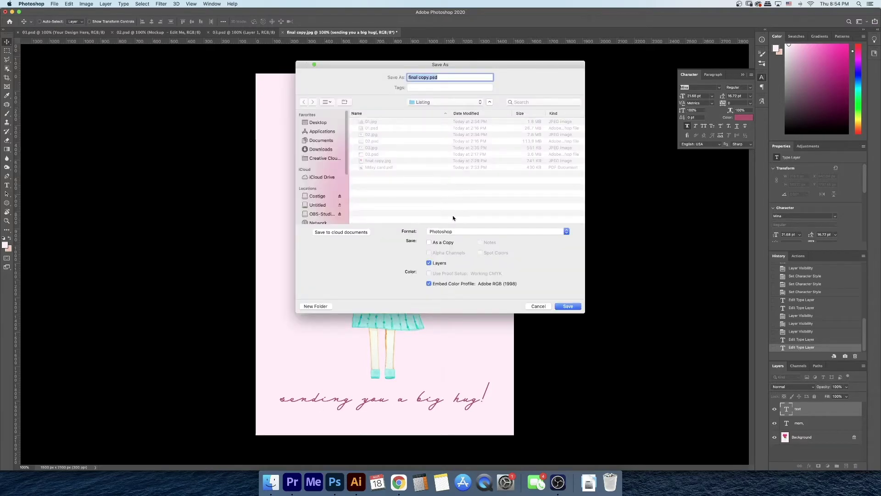
pyautogui.click(453, 231)
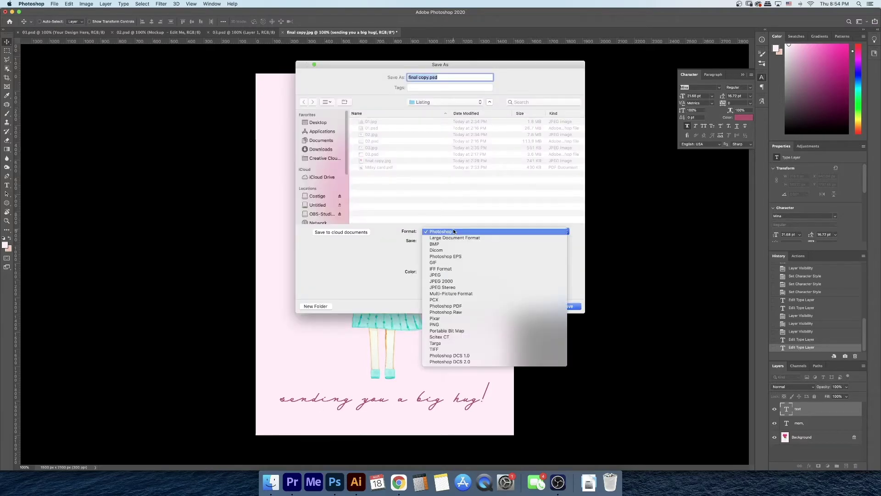
pyautogui.click(453, 275)
pyautogui.press('Return')
pyautogui.click(503, 109)
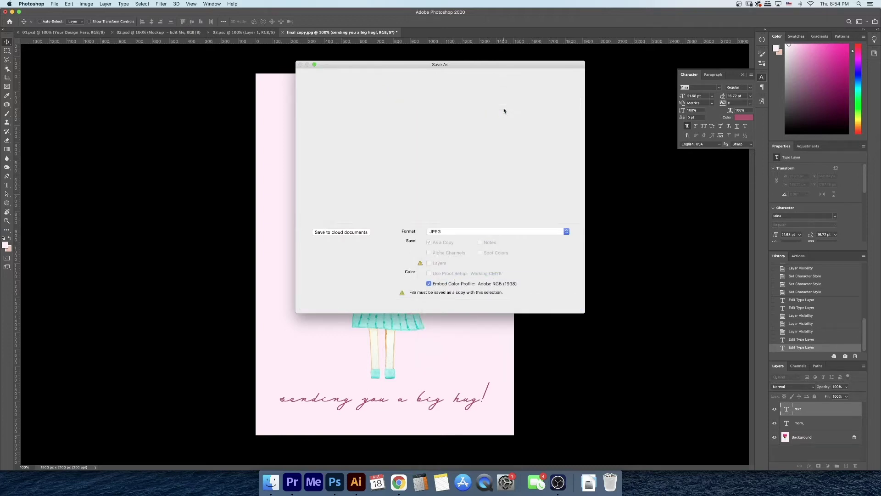
pyautogui.click(490, 137)
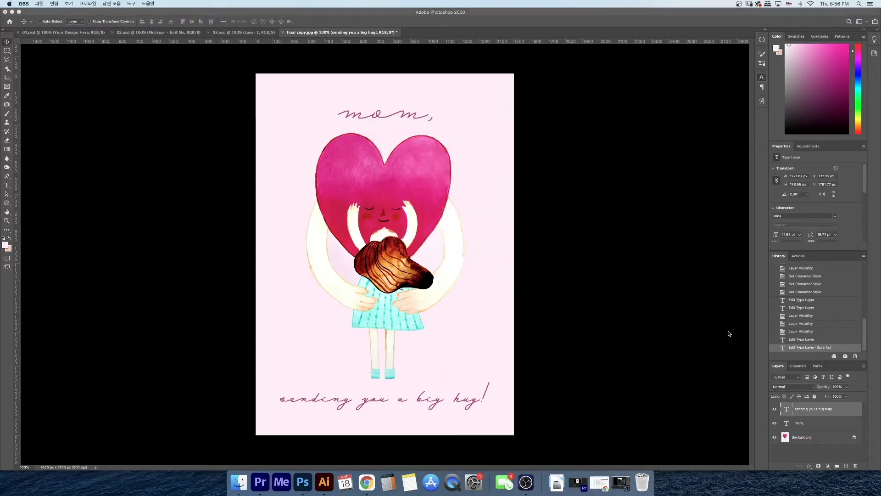
# - Switch to Chrome, search Freepik for free "greeting cards" resources and browse the results
pyautogui.click(731, 334)
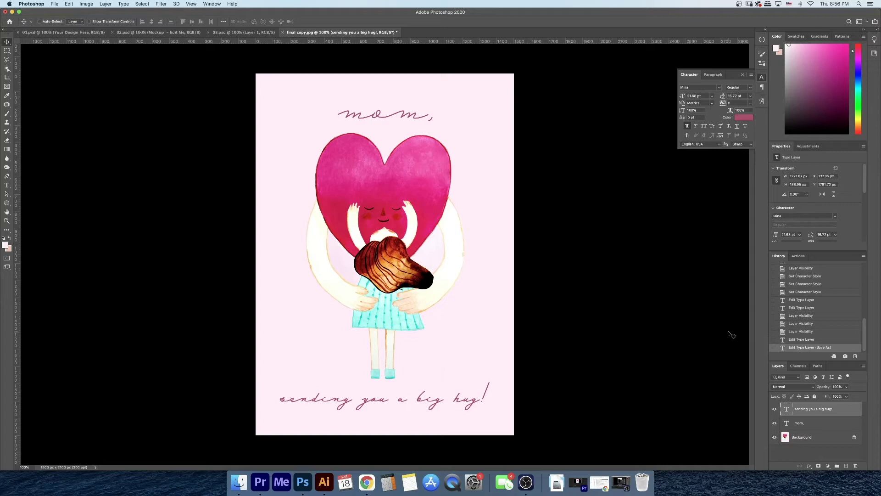
pyautogui.click(368, 485)
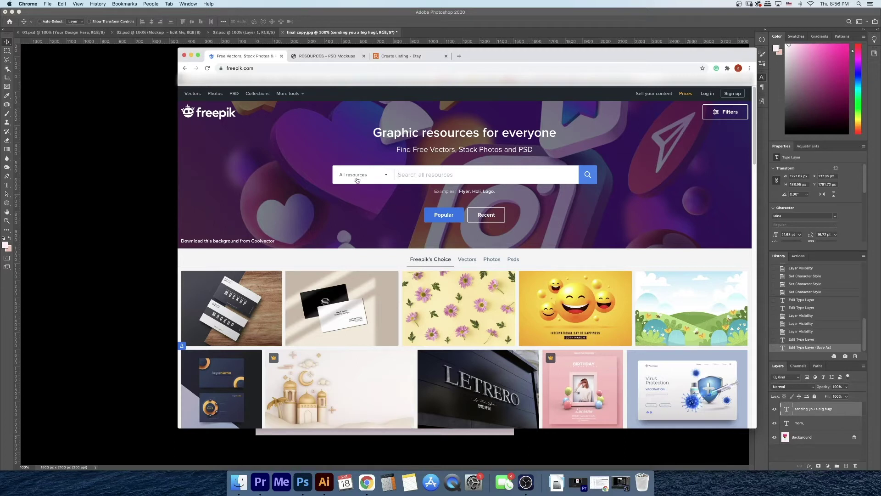
pyautogui.click(358, 180)
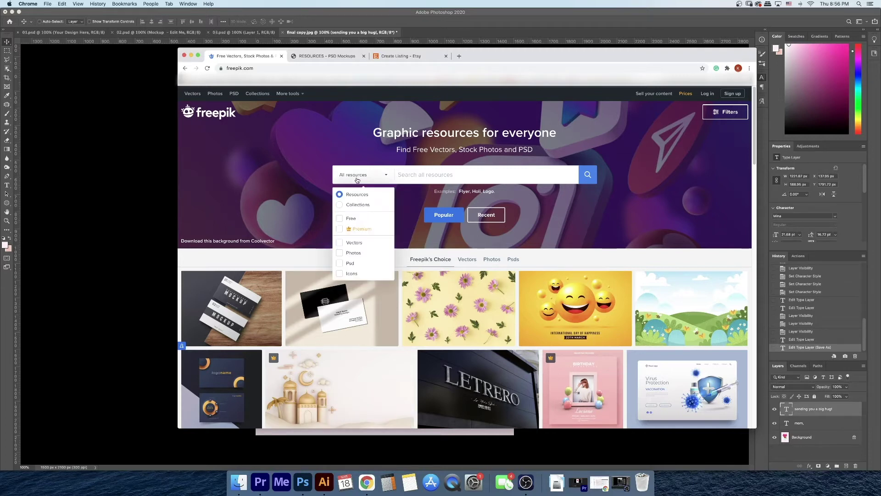
pyautogui.click(341, 219)
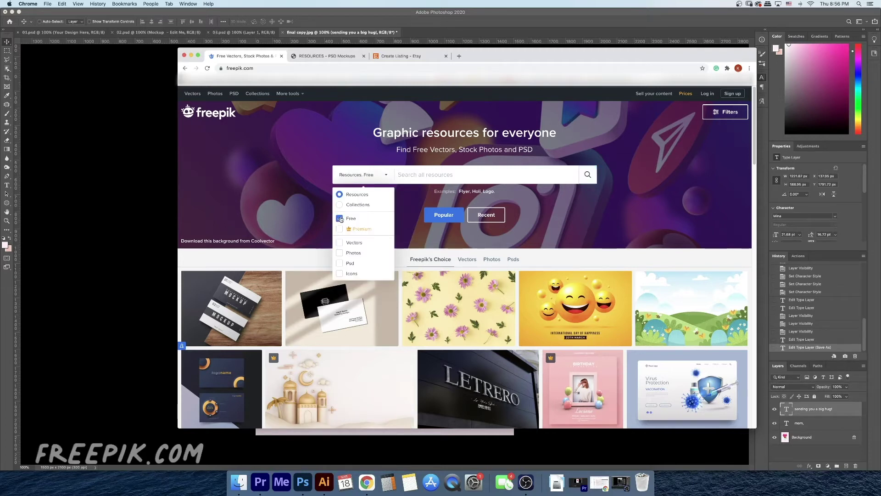
pyautogui.click(423, 172)
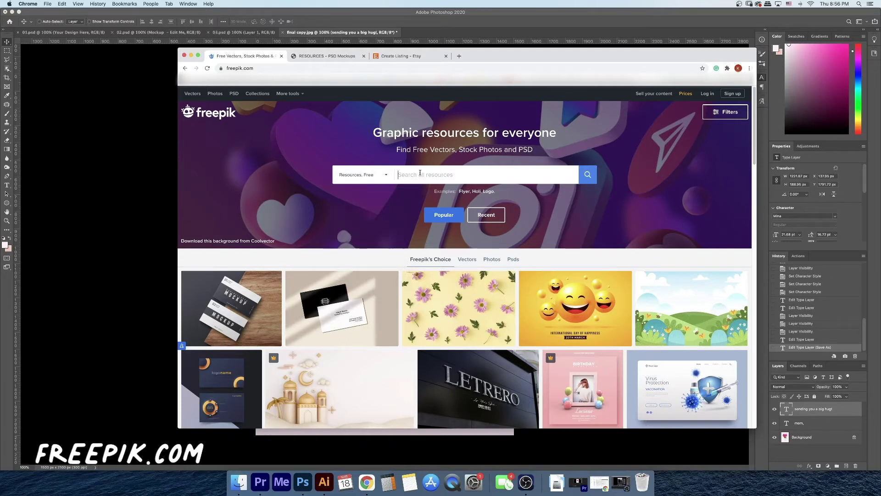
pyautogui.write('greeting cards')
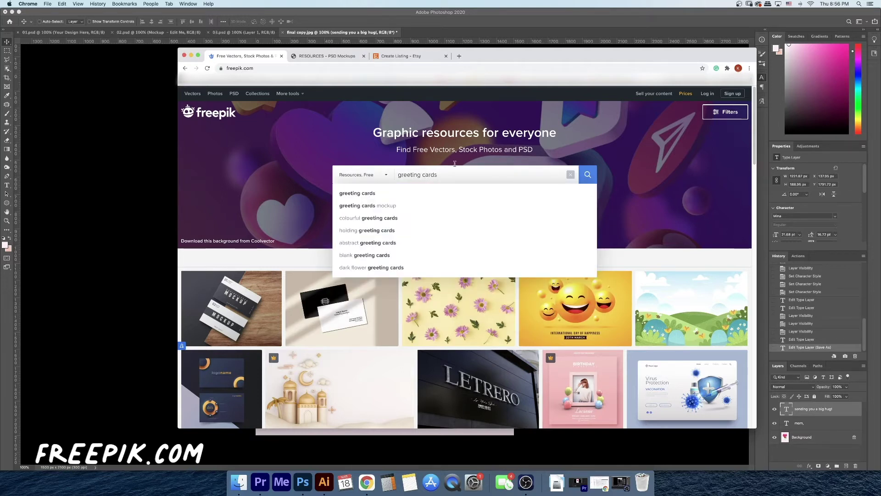
pyautogui.click(586, 177)
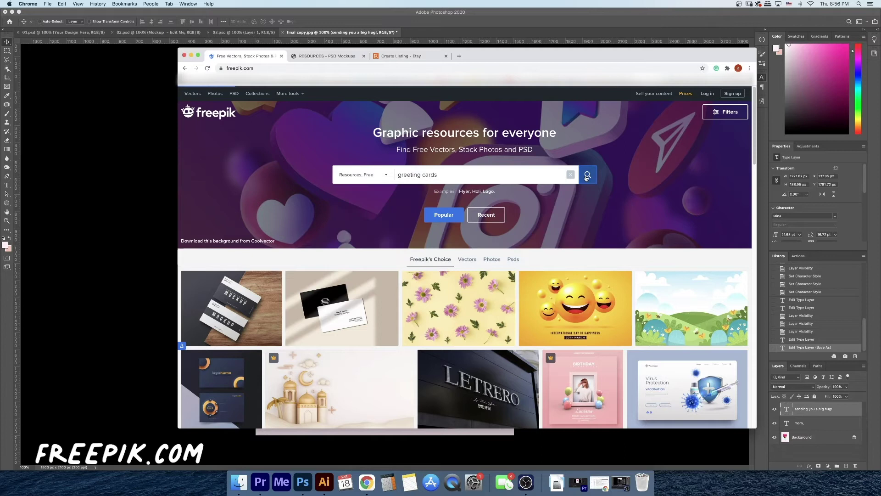
pyautogui.scroll(-3, 586, 178)
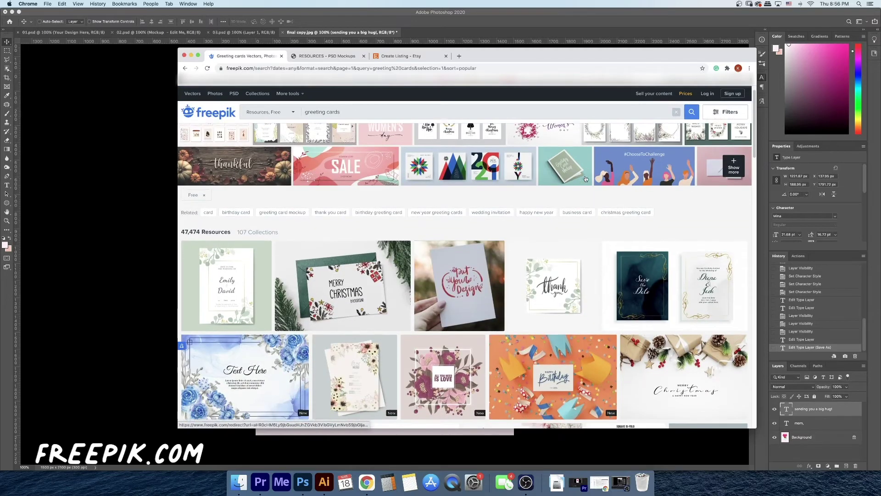
pyautogui.scroll(-5, 585, 178)
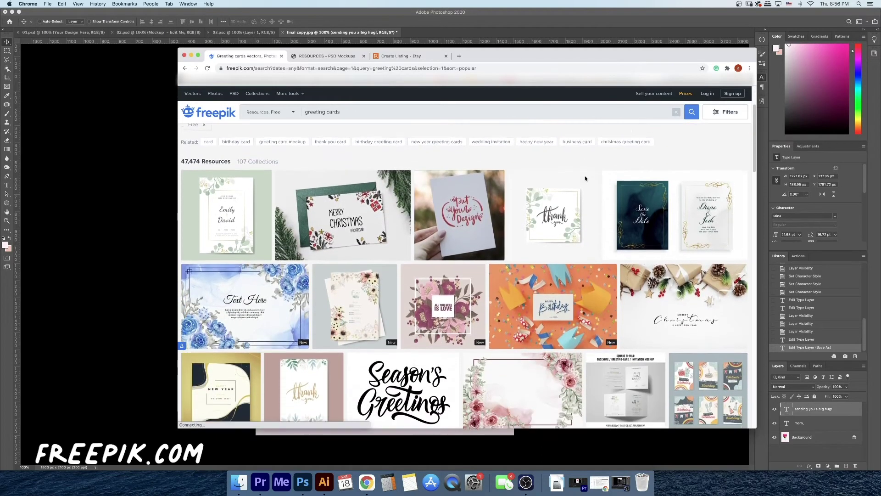
pyautogui.scroll(-7, 585, 179)
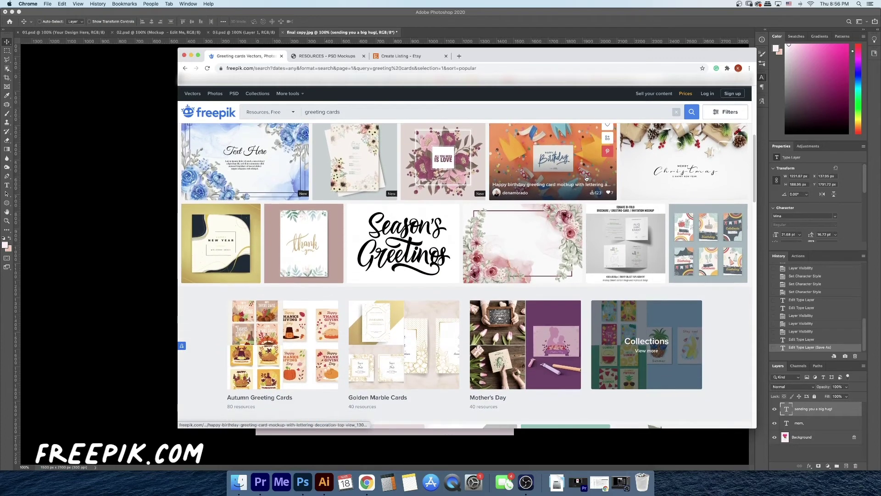
pyautogui.scroll(-7, 586, 178)
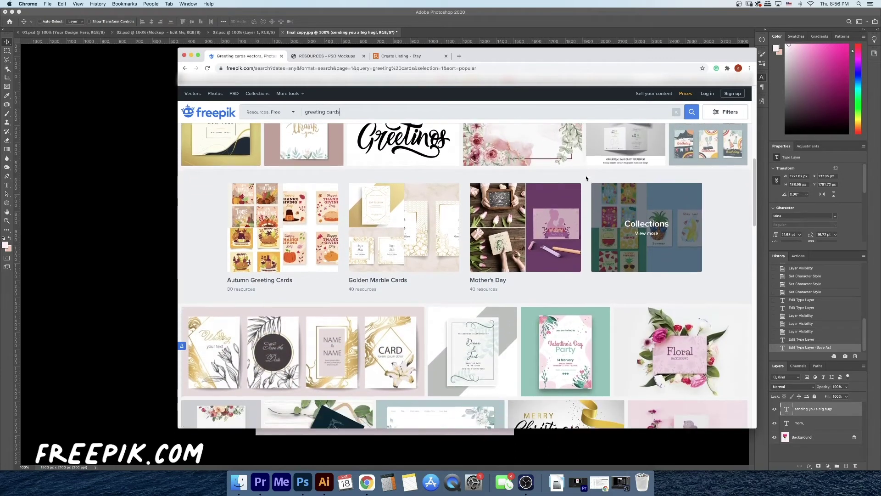
pyautogui.scroll(-1, 585, 178)
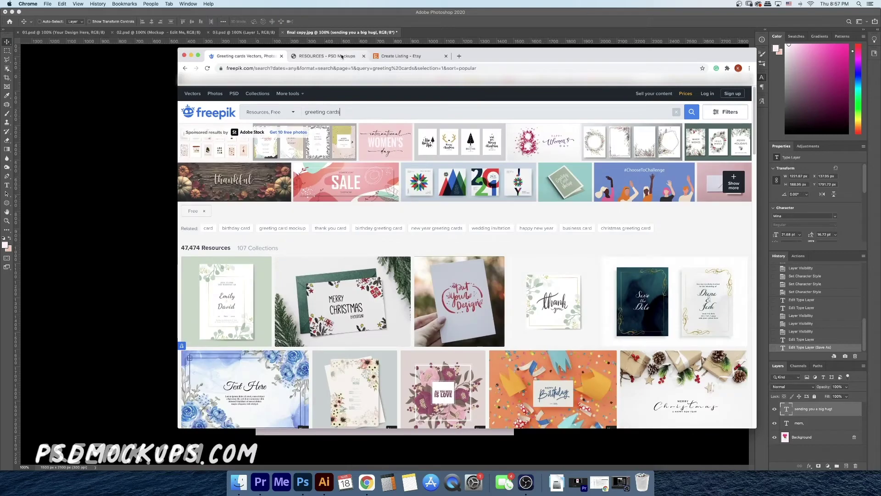
# - Search the resources category of the PSD Mockups site for "greeting cards"
pyautogui.click(341, 56)
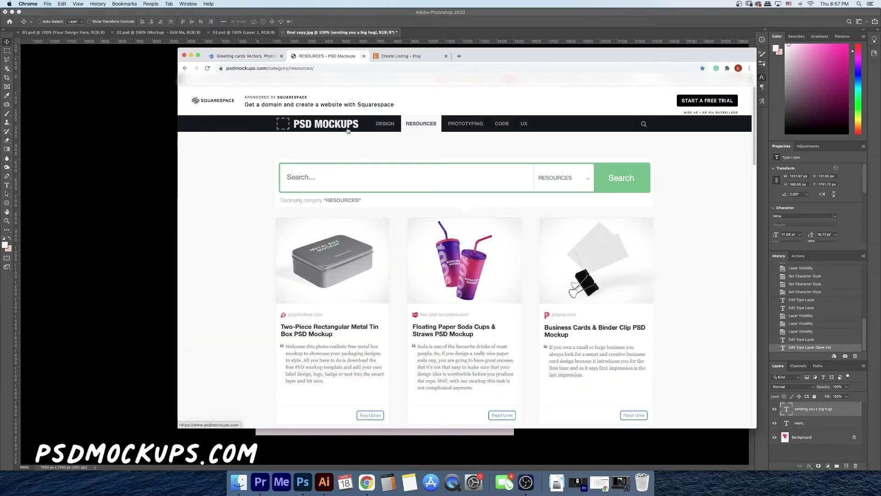
pyautogui.click(350, 179)
pyautogui.write('greeting')
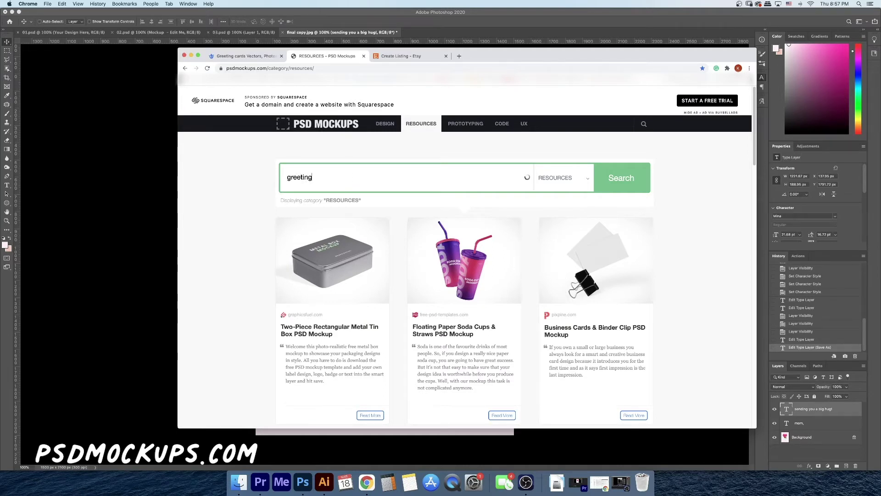
pyautogui.write(' cards')
pyautogui.press('Return')
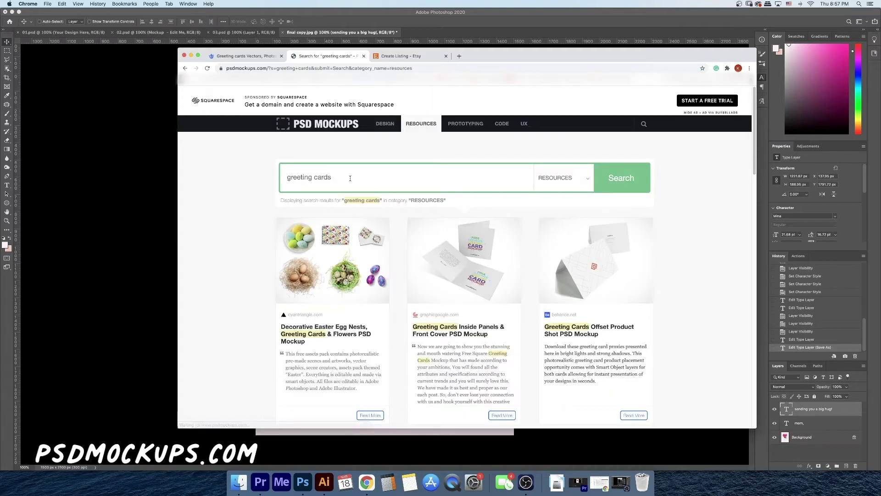
# - Browse the mockup results and open the Hand-Held Seasons Greeting Card Portrait Mode PSD Mockup page
pyautogui.scroll(-5, 745, 277)
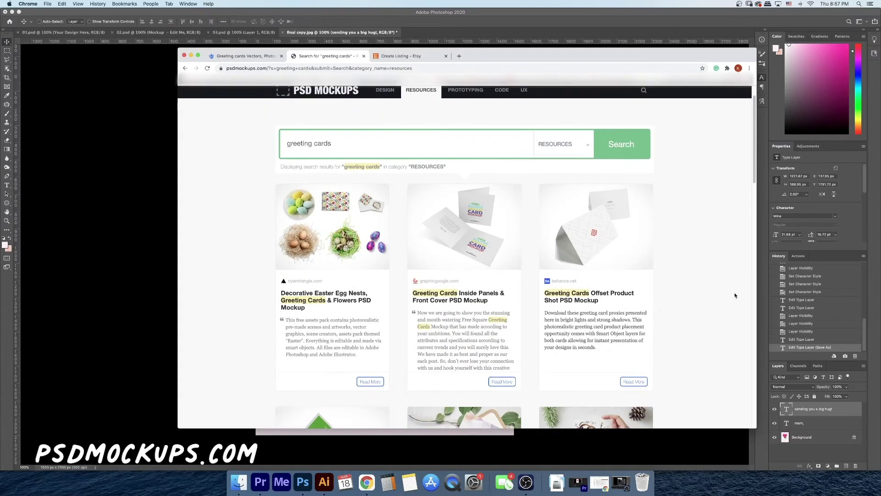
pyautogui.scroll(-5, 735, 296)
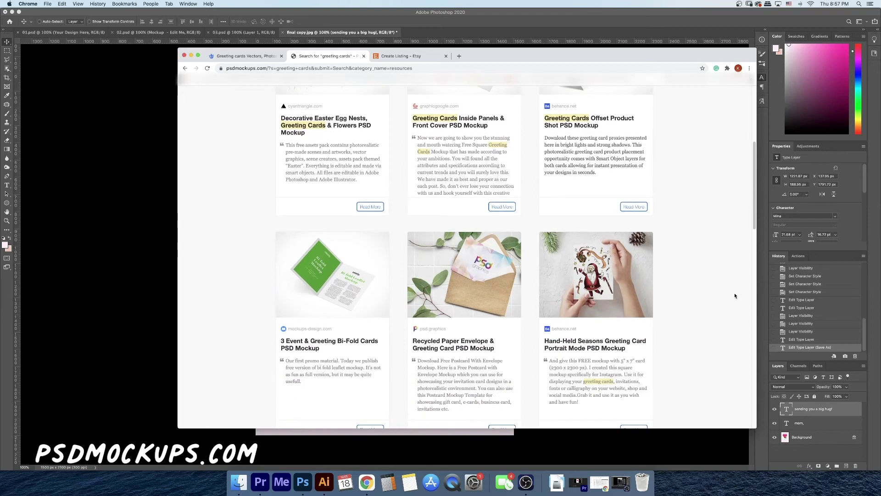
pyautogui.scroll(-3, 735, 295)
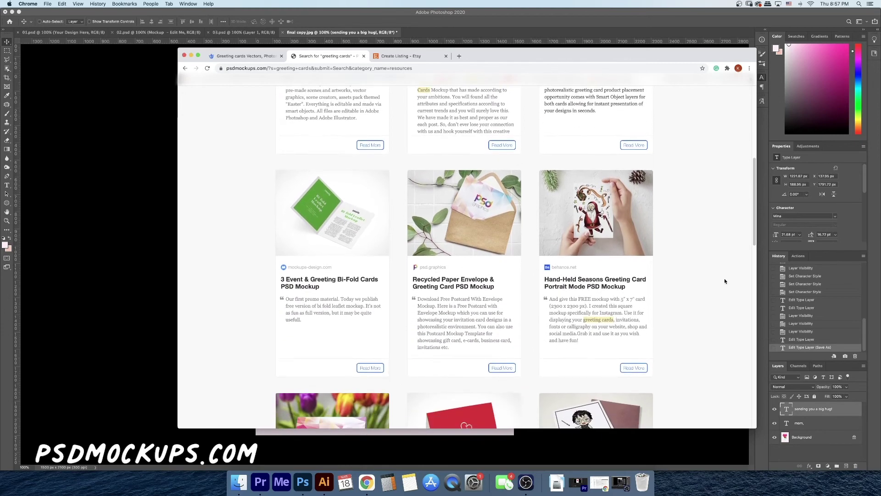
pyautogui.click(623, 222)
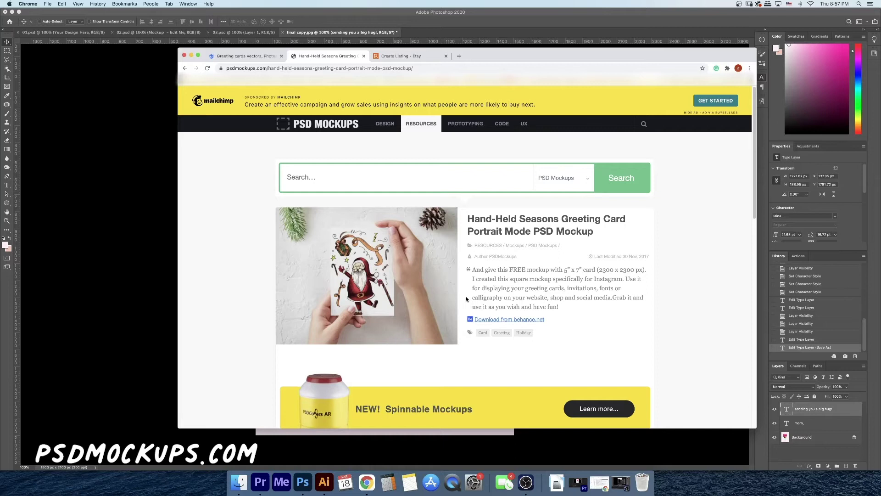
# - Switch back to Photoshop and look through the mockup documents 01.psd, 02.psd and 03.psd
pyautogui.click(132, 281)
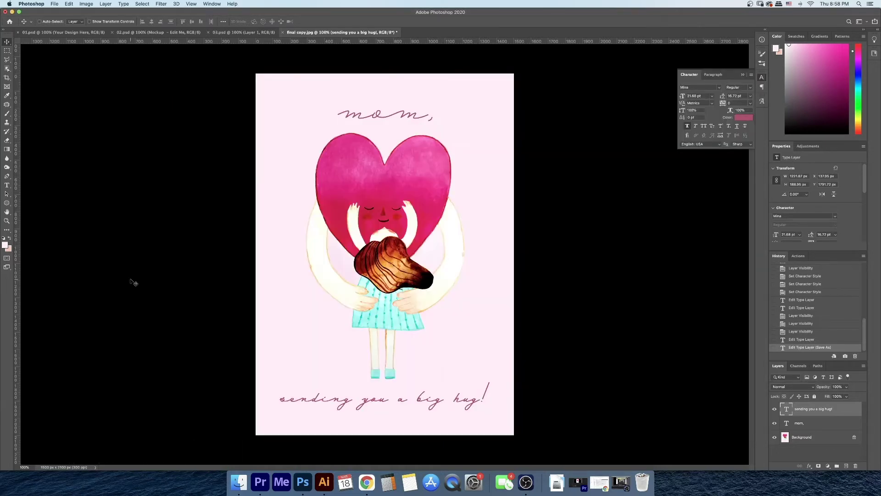
pyautogui.click(71, 32)
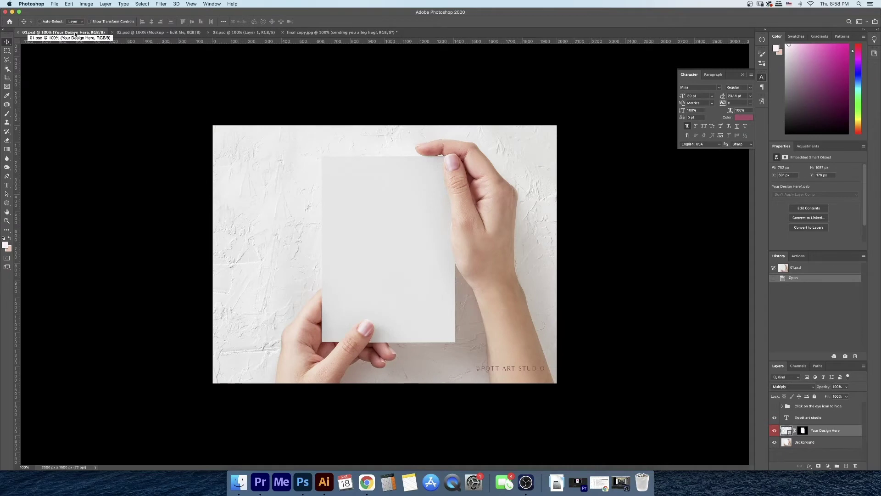
pyautogui.click(135, 33)
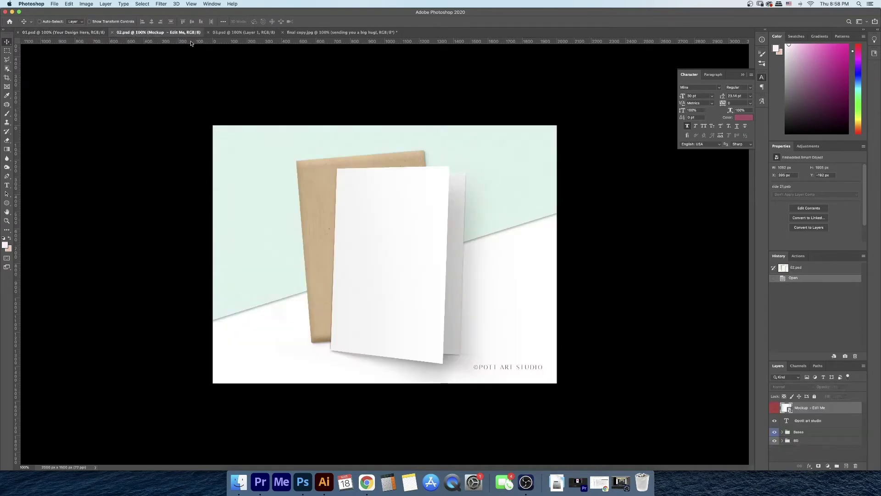
pyautogui.click(235, 36)
# - Place final copy.jpg from Finder's Listing folder into the Your Design Here smart object of 01.psd, and save and close the smart object
pyautogui.click(63, 33)
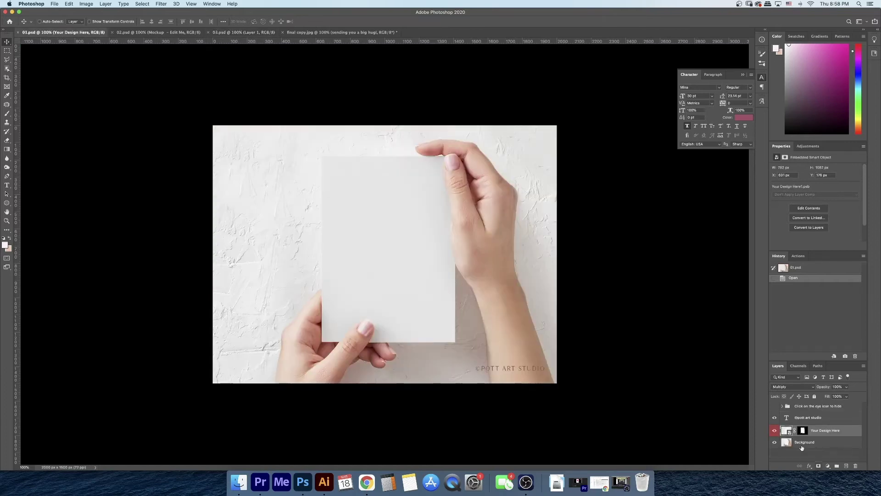
pyautogui.doubleClick(785, 432)
pyautogui.click(238, 482)
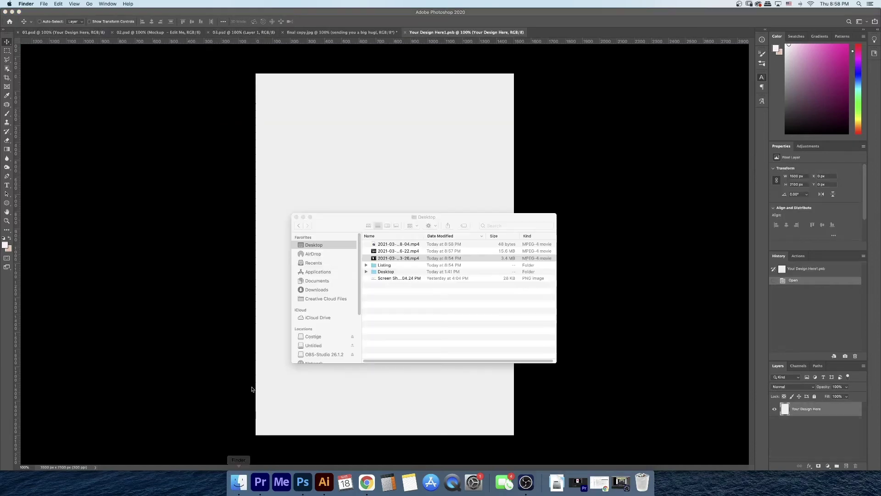
pyautogui.doubleClick(395, 265)
pyautogui.click(399, 245)
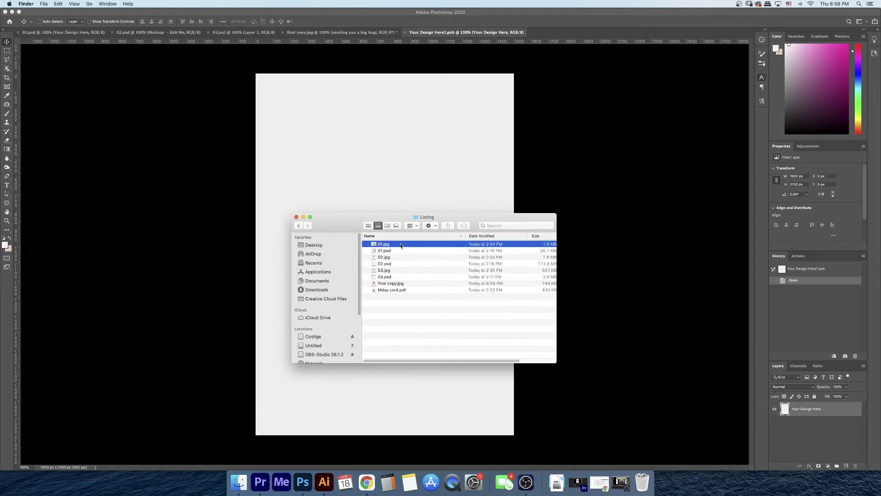
pyautogui.moveTo(398, 283); pyautogui.dragTo(431, 413)
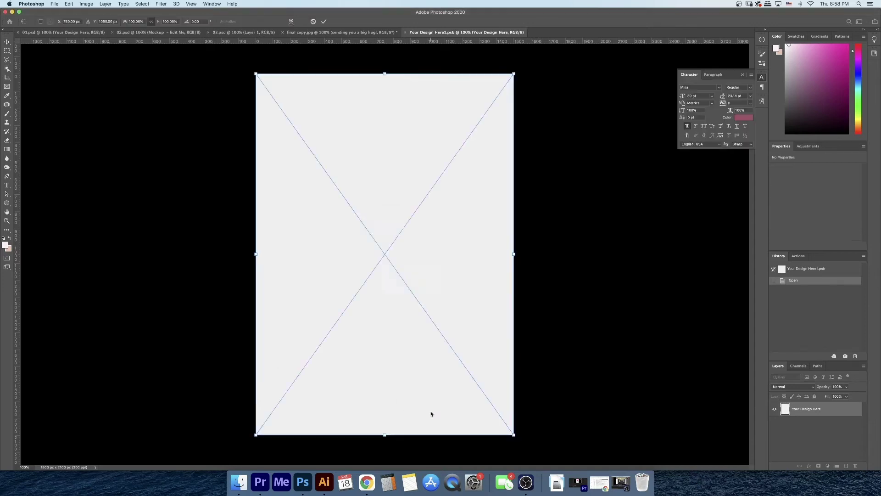
pyautogui.press('Return')
pyautogui.press('super+s')
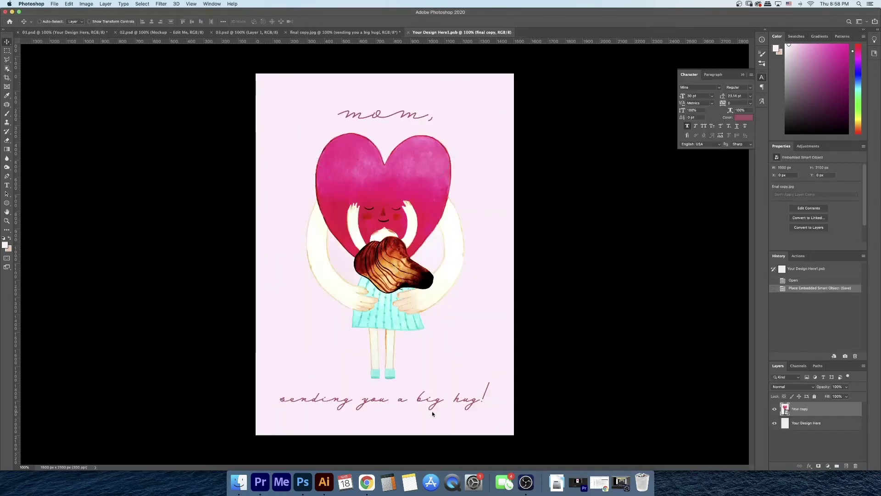
pyautogui.click(409, 33)
# - Place final copy.jpg from Finder into the Mockup - Edit Me smart object of 02.psd, scaled to about 1254 × 1756 px, and save it
pyautogui.click(171, 34)
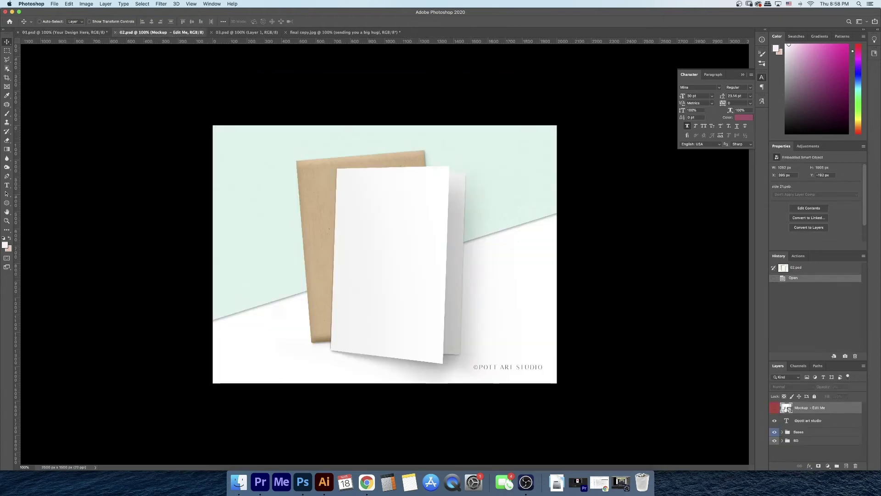
pyautogui.doubleClick(786, 408)
pyautogui.click(238, 482)
pyautogui.moveTo(400, 281); pyautogui.dragTo(364, 173)
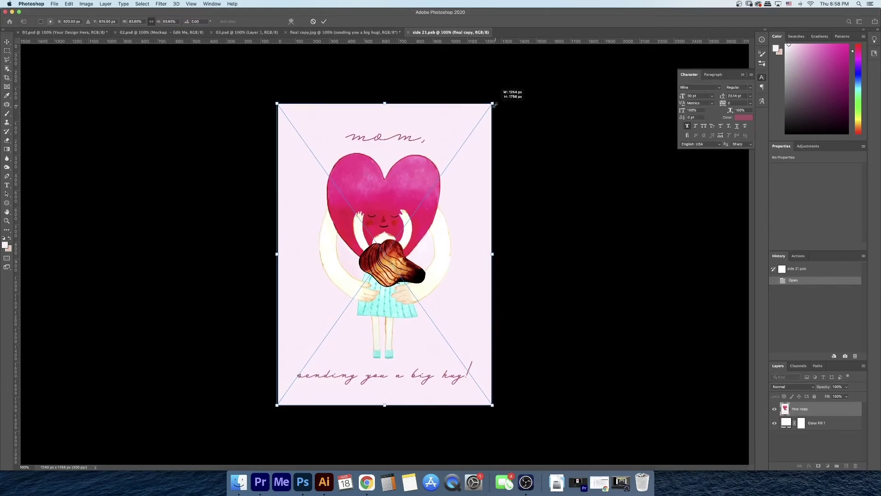
pyautogui.press('Return')
pyautogui.press('cmd+s')
pyautogui.click(408, 32)
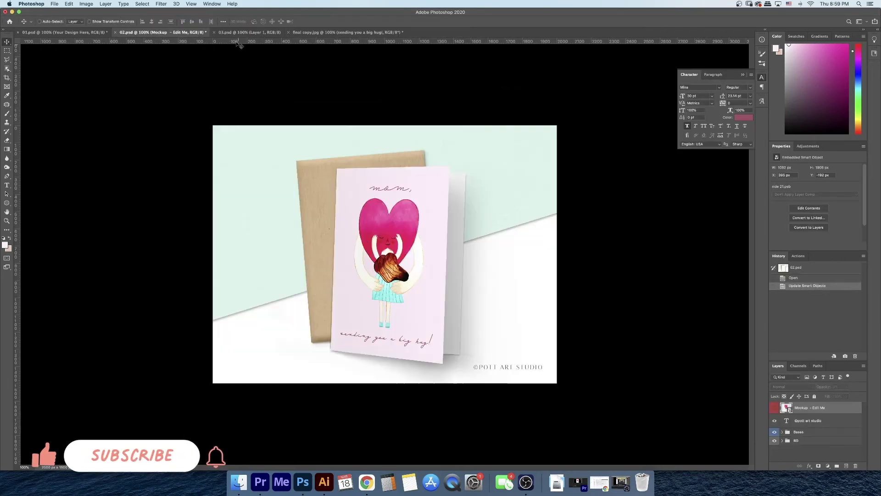
# - Switch to Illustrator and copy the complete printable card page, with its crop marks and studio labels, from Mday card.pdf
pyautogui.click(242, 33)
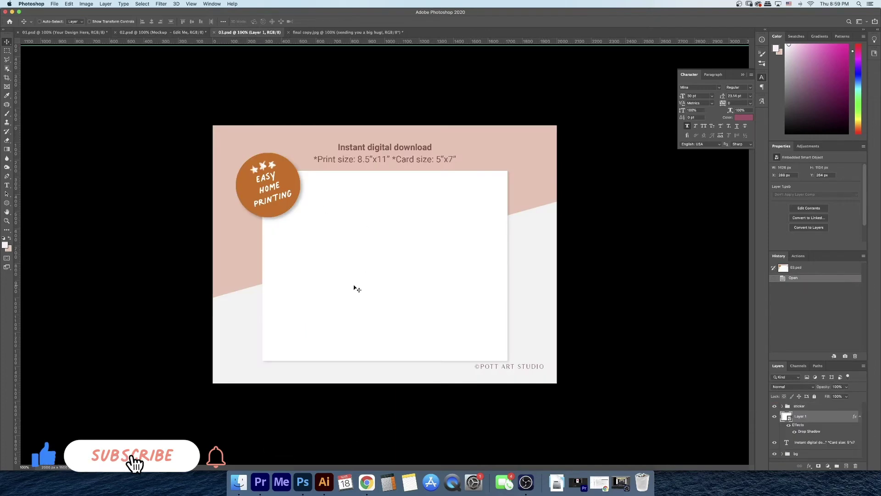
pyautogui.click(331, 489)
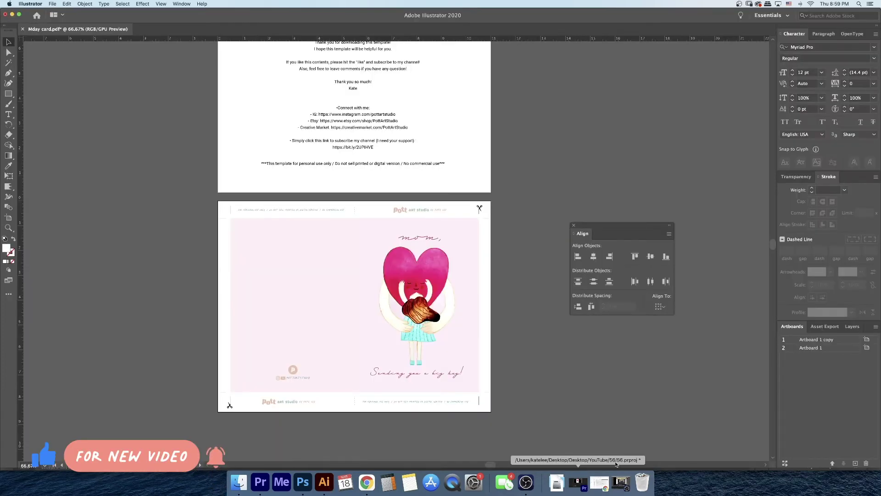
pyautogui.hscroll(-2, 542, 365)
pyautogui.scroll(-1, 541, 365)
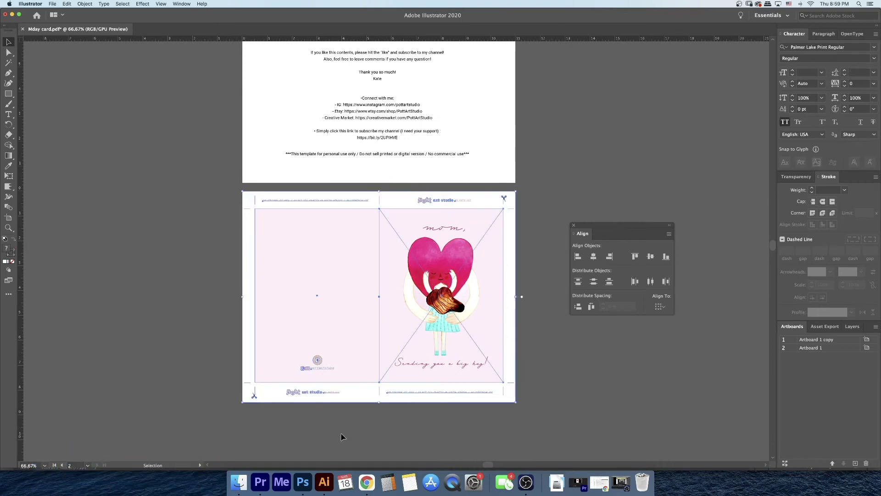
# - Switch back to Photoshop, paste the card page into the Layer 1 smart object of 03.psd scaled to fill the canvas, and save it
pyautogui.click(304, 484)
pyautogui.doubleClick(786, 419)
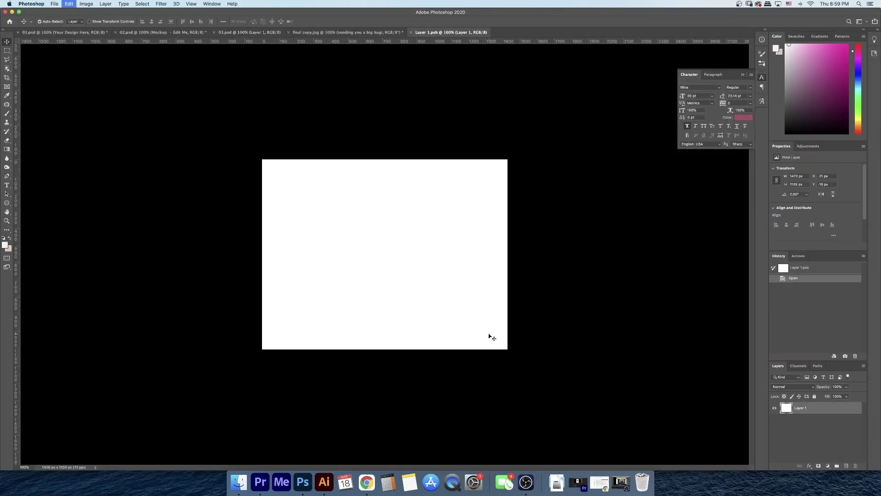
pyautogui.press('super+v')
pyautogui.click(473, 213)
pyautogui.moveTo(452, 200); pyautogui.dragTo(524, 175)
pyautogui.press('Return')
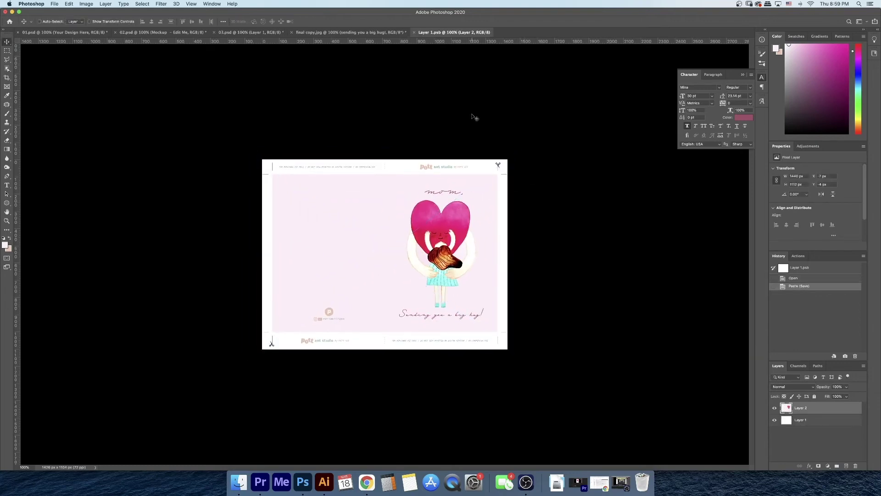
pyautogui.click(415, 32)
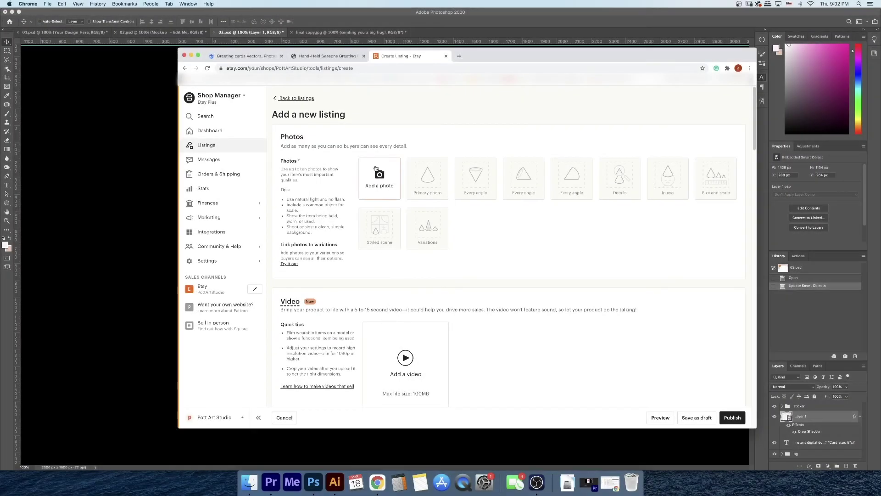
# - Upload 01.jpg, 02.jpg and 03.jpg as the photos of the new Etsy listing in Chrome
pyautogui.click(375, 168)
pyautogui.click(405, 99)
pyautogui.keyDown('super'); pyautogui.click(413, 114); pyautogui.keyUp('super')
pyautogui.keyDown('super'); pyautogui.click(415, 125); pyautogui.keyUp('super')
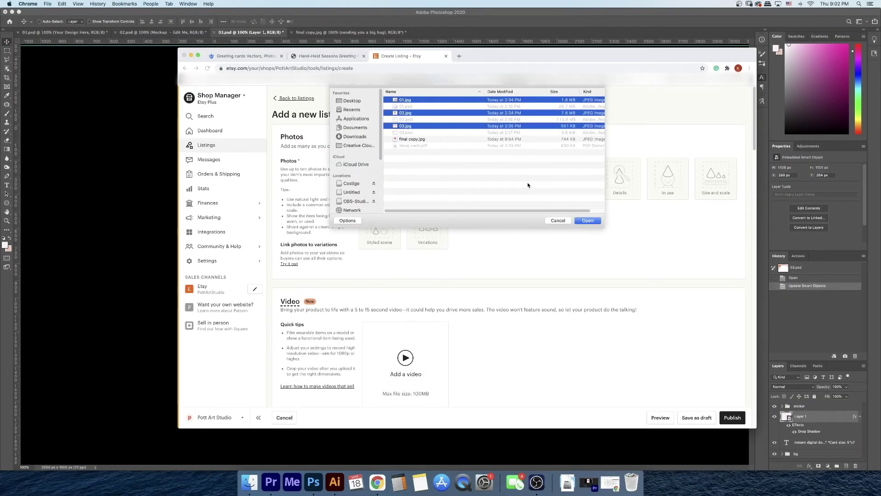
pyautogui.click(583, 218)
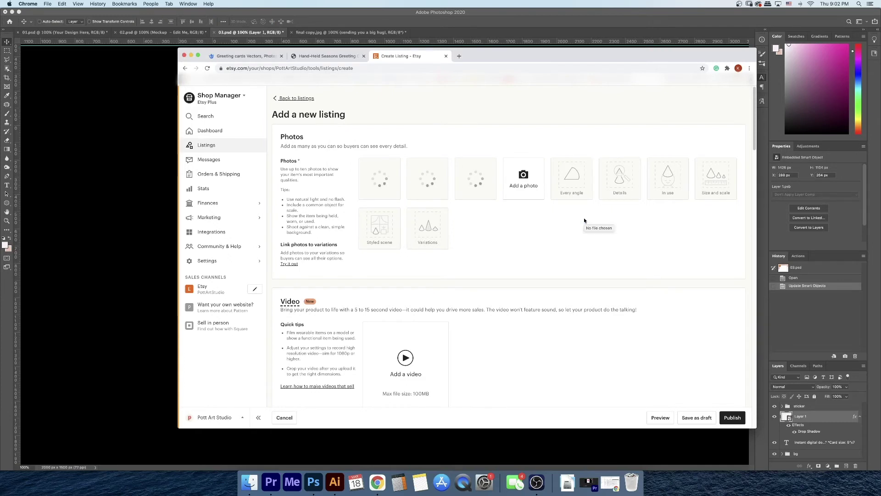
# - Title the listing "Mother's Day Card Digital Printable, Mother's Day Card, Watercolor greeting card, Printable card, Digital Download"
pyautogui.scroll(-2, 579, 219)
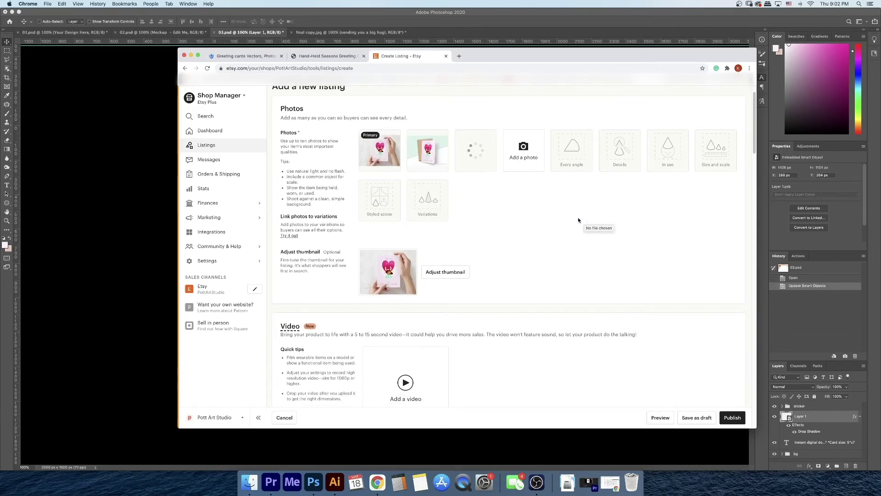
pyautogui.scroll(-5, 578, 220)
pyautogui.scroll(-10, 578, 219)
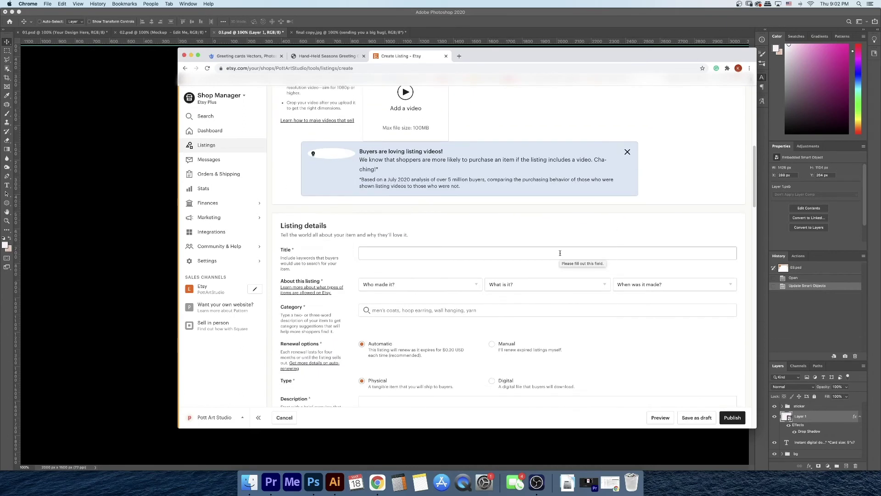
pyautogui.click(559, 253)
pyautogui.write('Mother')
pyautogui.press('super+a')
pyautogui.write("Mother's Day Card Digital Printable, Mother's Day Card, Watercolor greeting card,  Printable card, Digital Download")
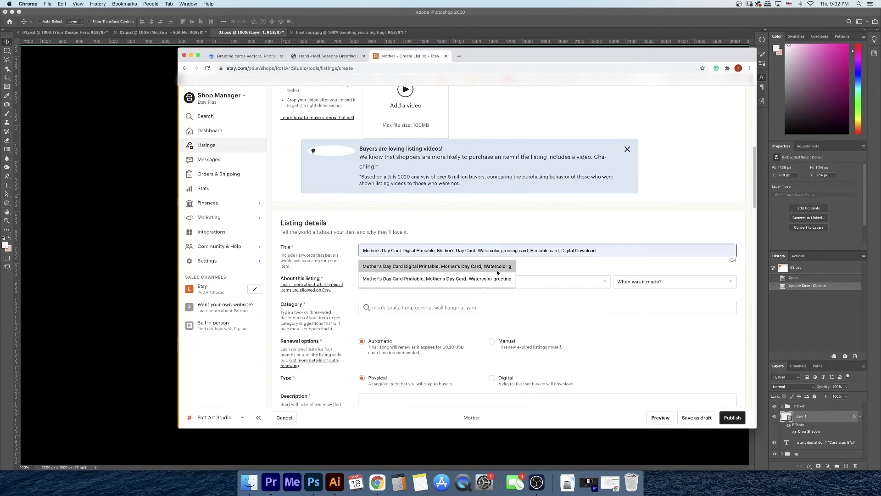
# - Describe the item's origin as made by "I did", "A finished product", made in 2020 - 2021
pyautogui.click(417, 282)
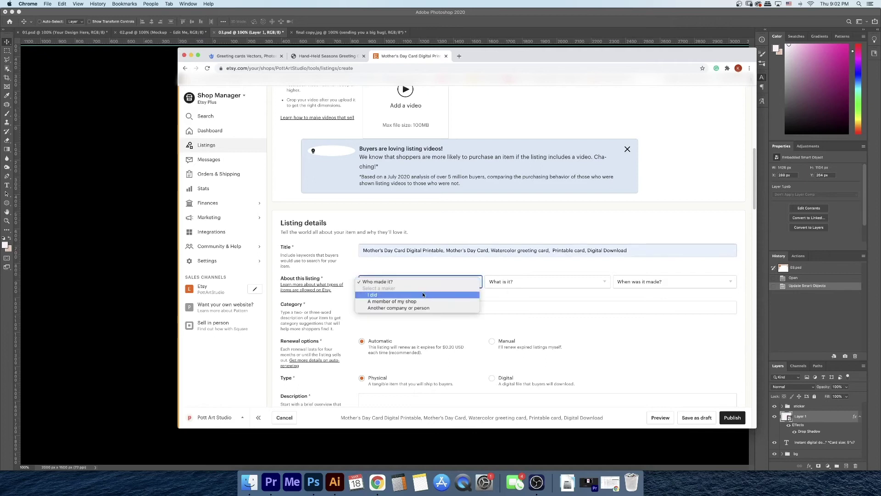
pyautogui.click(381, 295)
pyautogui.click(546, 282)
pyautogui.click(509, 293)
pyautogui.click(674, 282)
pyautogui.click(633, 308)
# - Set the listing's category to Greeting Cards in Greeting Cards (Paper) and its type to Digital
pyautogui.click(492, 311)
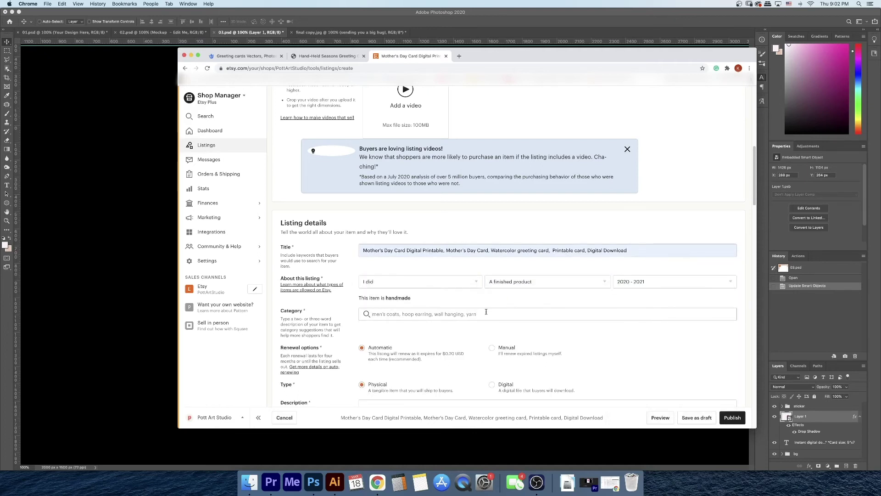
pyautogui.click(486, 309)
pyautogui.write('g')
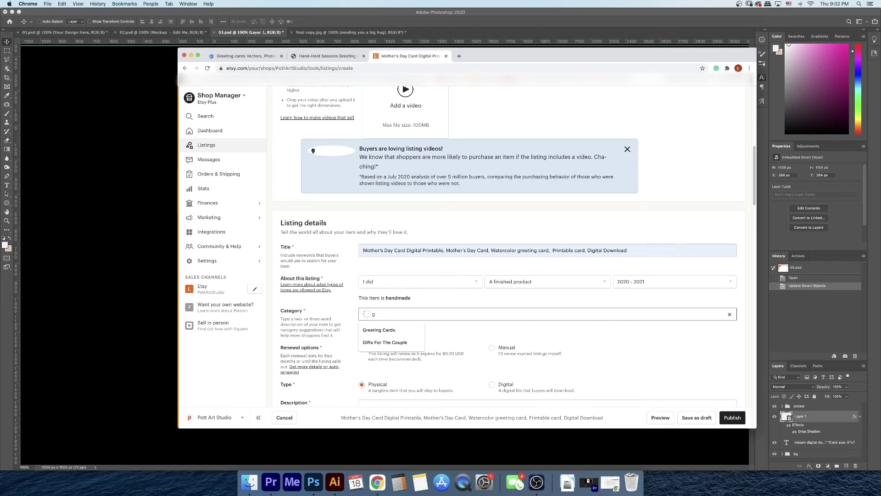
pyautogui.write('ie')
pyautogui.press('Down')
pyautogui.click(415, 329)
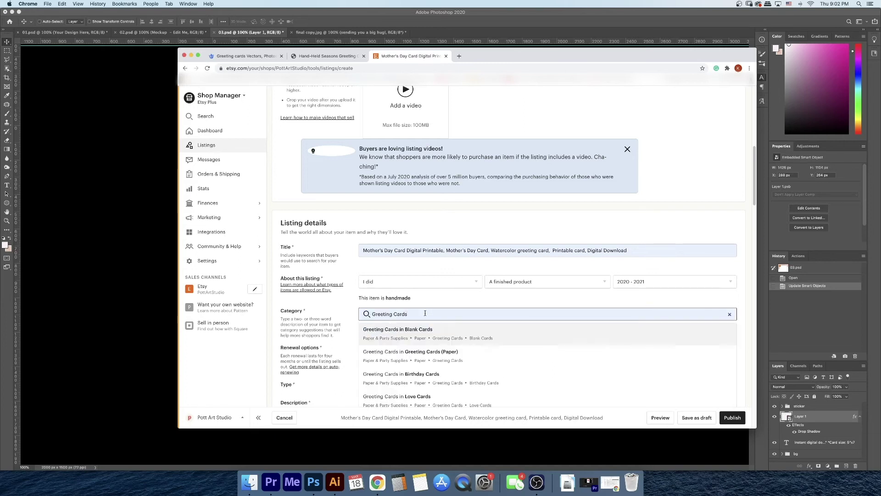
pyautogui.click(413, 349)
pyautogui.scroll(-3, 441, 358)
pyautogui.scroll(-5, 441, 359)
pyautogui.click(492, 284)
# - Copy the prepared "DIGITAL DOWNLOAD ONLY" text from Notes and paste it as the listing's description
pyautogui.scroll(-2, 491, 281)
pyautogui.scroll(-2, 484, 297)
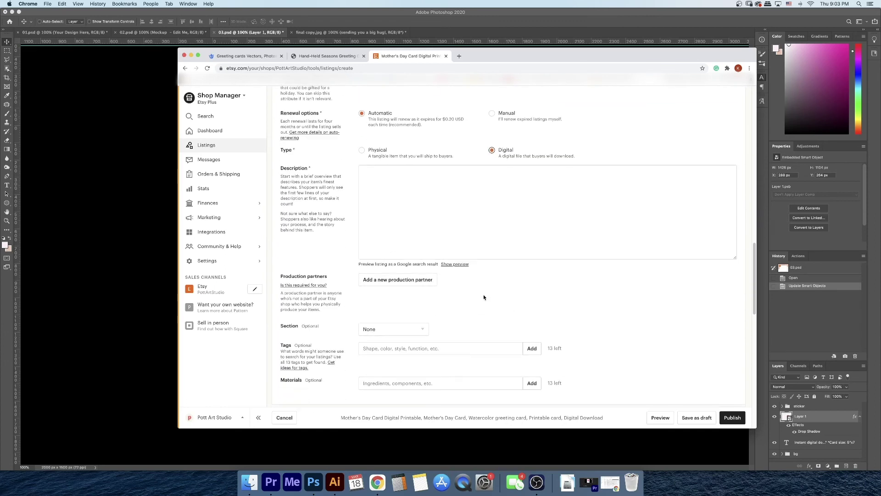
pyautogui.click(420, 481)
pyautogui.moveTo(375, 213); pyautogui.dragTo(341, 68)
pyautogui.click(556, 205)
pyautogui.write('•DIGITAL-DOWNLOAD-ONLY•  ***No physical items will be sent*** Please note that this is a DIGITAL DOWNLOAD only, no physical product will be shipped.  .....................................  •THIS-LISTING-INCLUDES•  High-resolution 300dpi digital JPG Print on 8.5"x11" / The card folds to 5x7" size  .....................................  •IMPORTANT-NOTES•  - After checkout, you will be sent an email with a link directing you to a page to download your files. - For help with digital downloads, please see the Etsy help article-> https://etsy.me/2qjrBzz - Purchases of digital listings are not eligible for refunds. - Printable downloads allow the use of my designs for production and display in-home or business environments but do not allow for commercial reproduction or resale.  © Pott Art Studio')
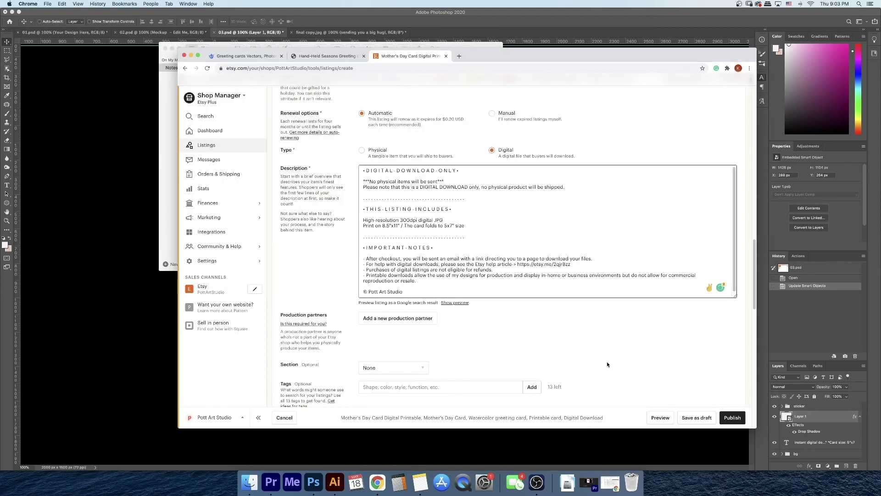
# - Assign the listing to the Printable card section and enter Instant Digital Download as its material
pyautogui.scroll(-1, 486, 308)
pyautogui.click(405, 326)
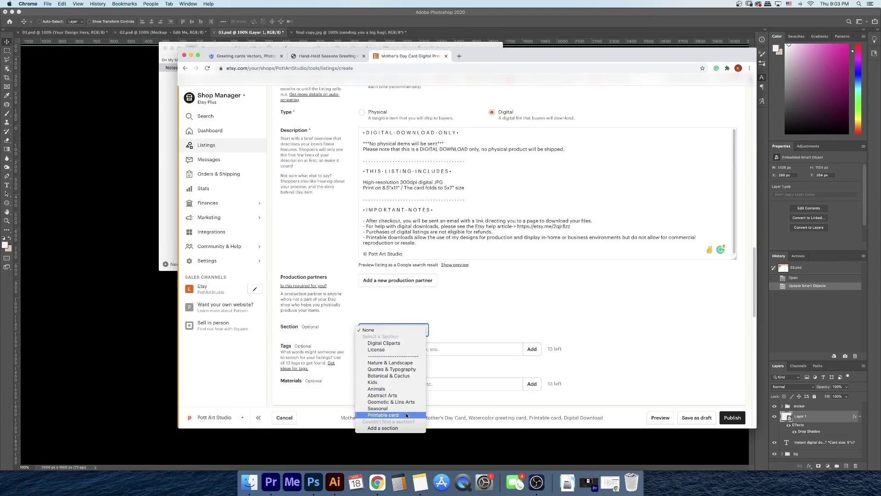
pyautogui.click(385, 415)
pyautogui.click(402, 384)
pyautogui.write('i')
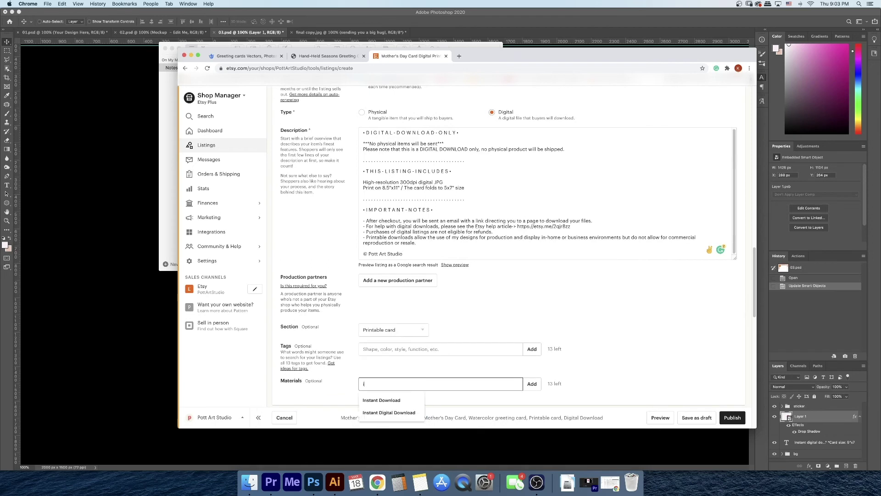
pyautogui.write('ns')
pyautogui.click(389, 412)
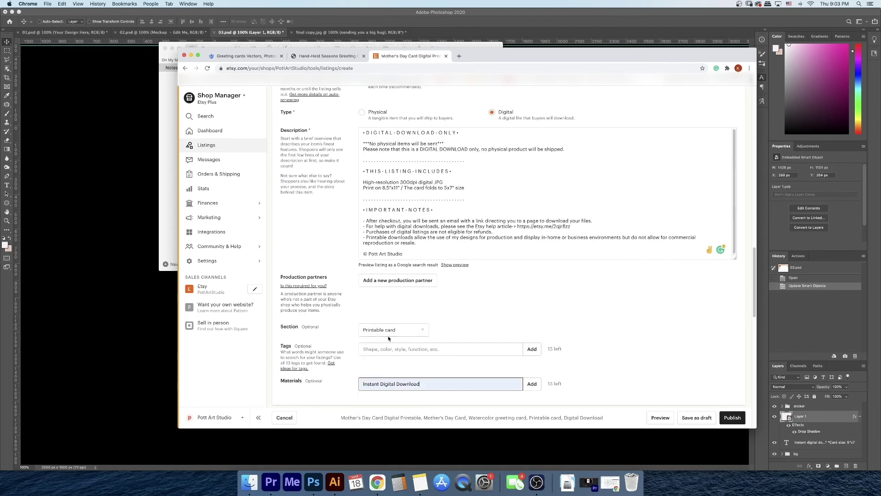
# - Copy the tags from Notes and add them: Mothers day card, greeting card, printable card, mothers day gift, handmade card, big hug card, bear hug card
pyautogui.click(425, 482)
pyautogui.tripleClick(348, 230)
pyautogui.press('super+c')
pyautogui.click(423, 350)
pyautogui.press('super+v')
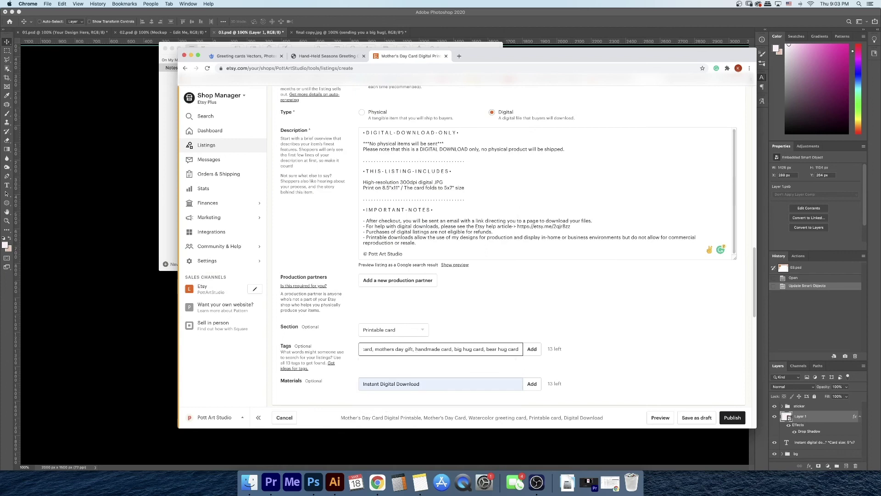
pyautogui.hscroll(-10, 394, 349)
pyautogui.press('BackSpace')
pyautogui.click(532, 348)
# - Set the listing's price to $3.00
pyautogui.scroll(-5, 527, 351)
pyautogui.click(419, 340)
pyautogui.write('3.00')
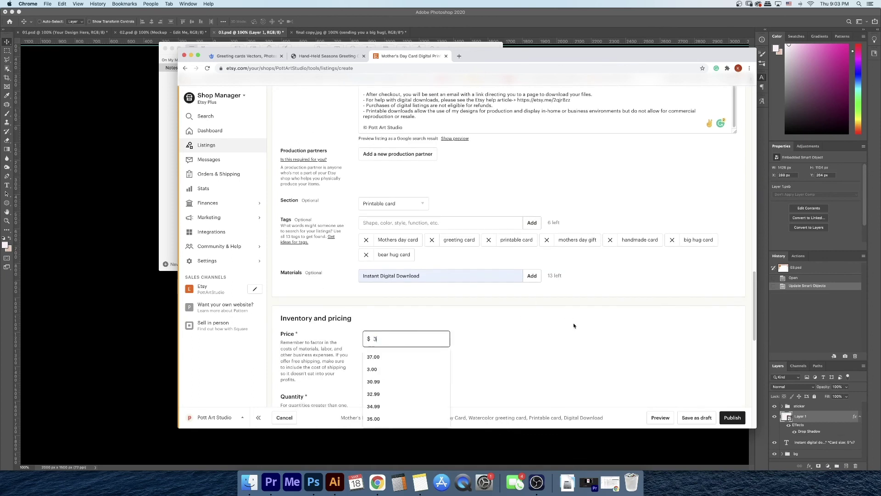
# - Upload Mday card.pdf as the buyer's digital file and publish the listing
pyautogui.scroll(-10, 574, 329)
pyautogui.click(386, 296)
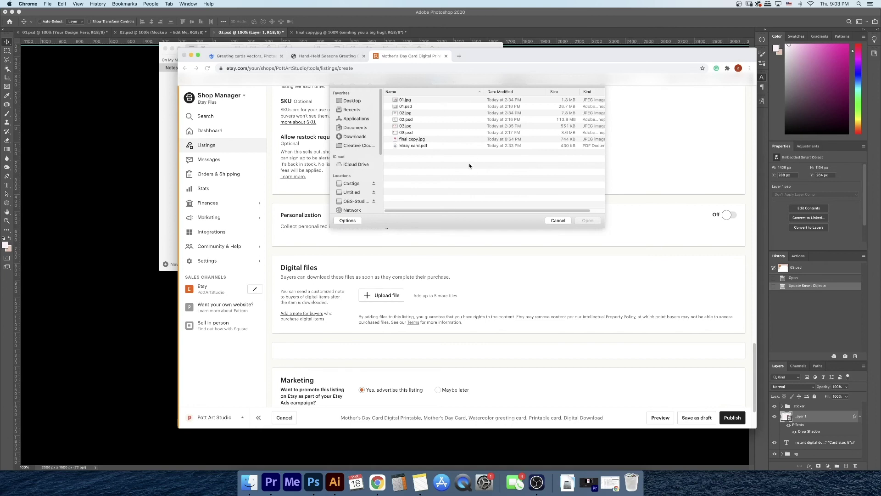
pyautogui.click(480, 146)
pyautogui.doubleClick(480, 146)
pyautogui.scroll(-3, 481, 190)
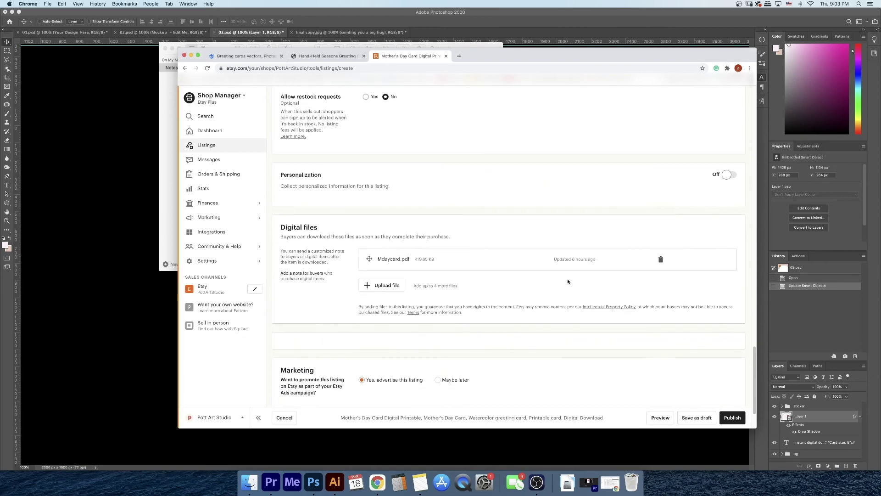
pyautogui.scroll(-1, 568, 281)
pyautogui.click(732, 418)
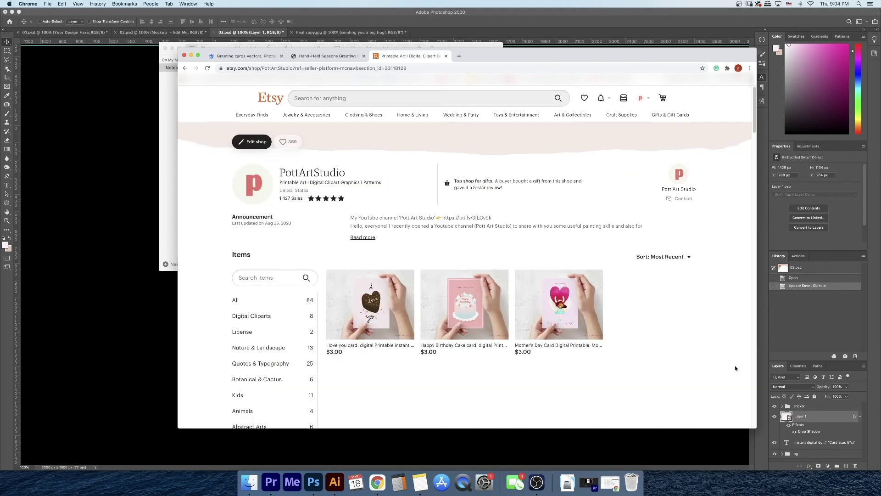
# - Open the published Mother's Day card listing from the shop page and review its three photos and details
pyautogui.click(558, 312)
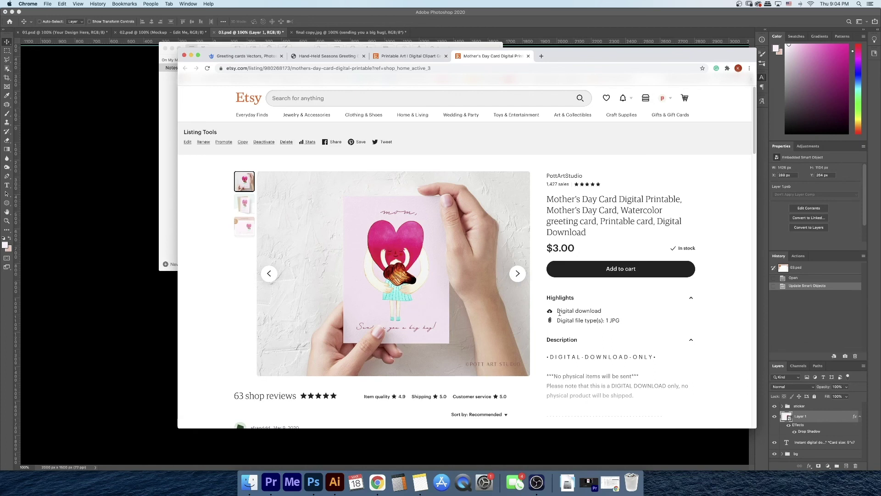
pyautogui.click(518, 273)
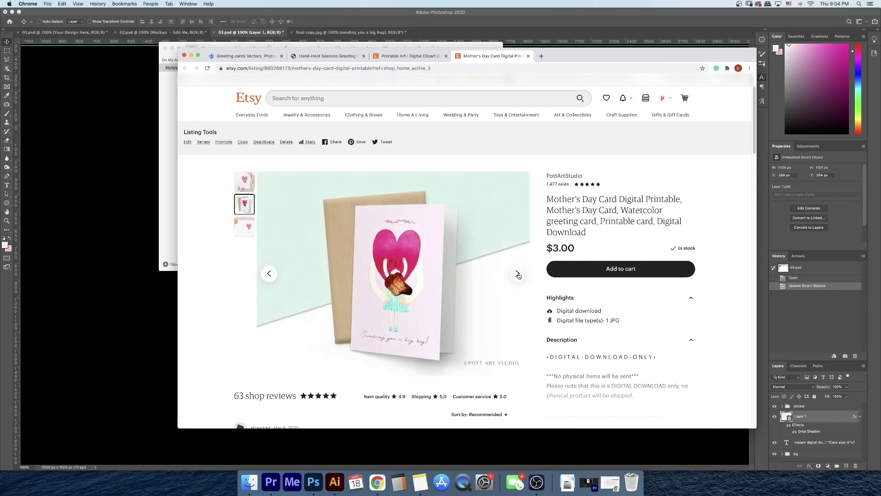
pyautogui.click(517, 274)
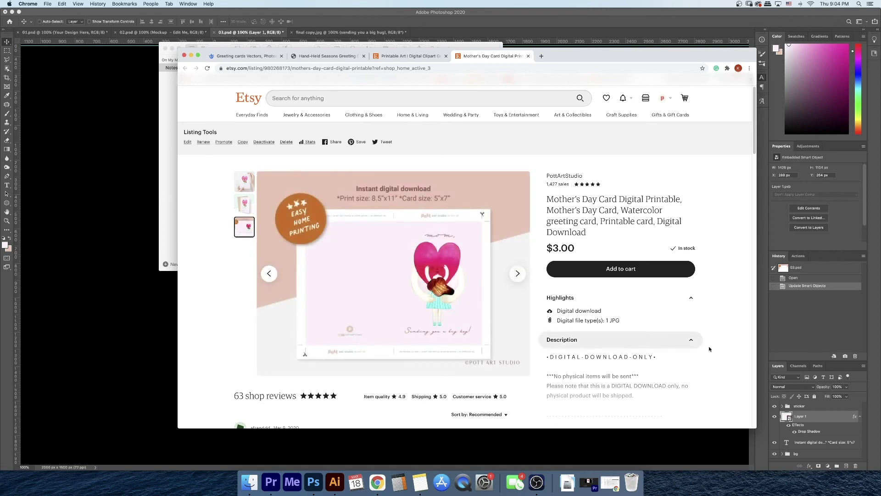
pyautogui.scroll(-3, 722, 353)
pyautogui.scroll(3, 722, 353)
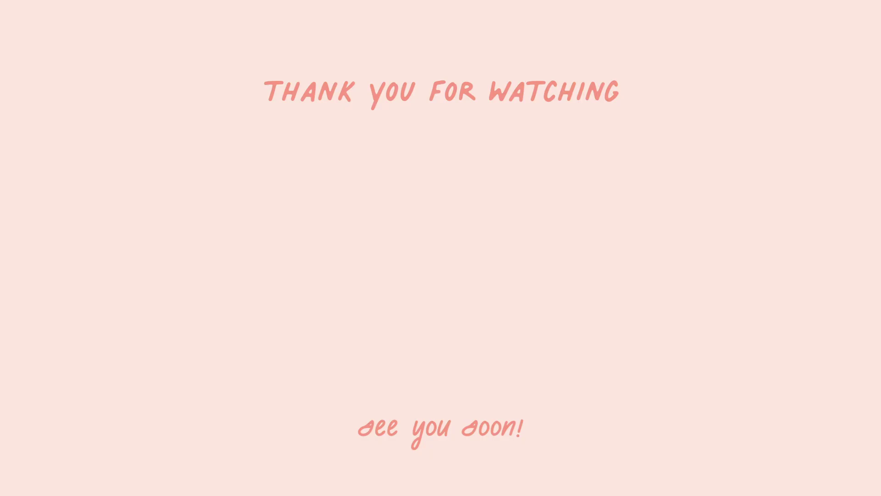